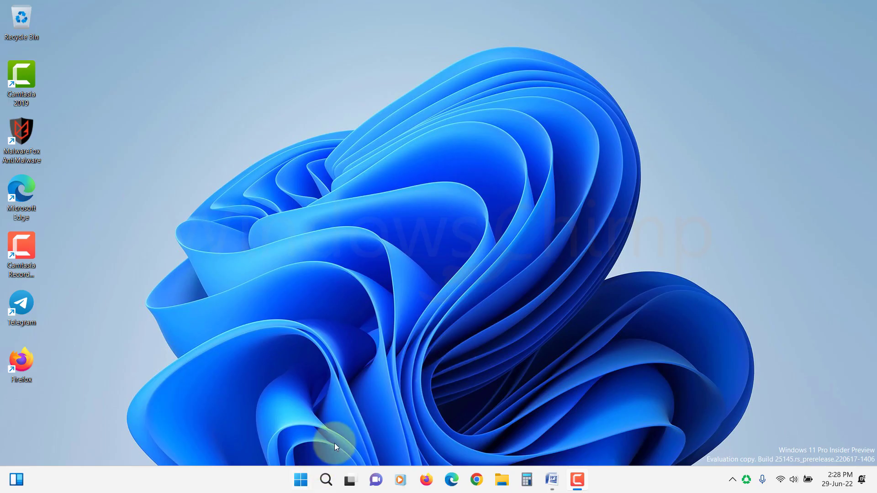
Step: Open Settings > Personalization > Lock screen and list the lock screen background options
click(301, 479)
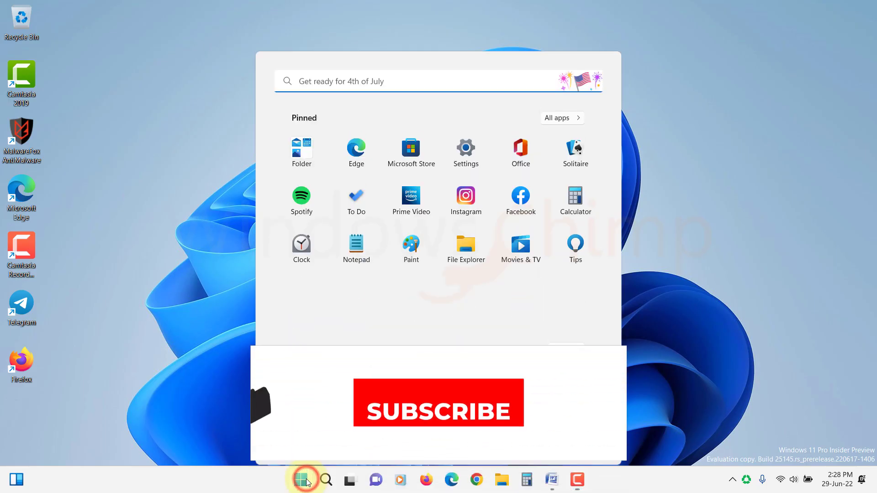
click(464, 155)
click(77, 191)
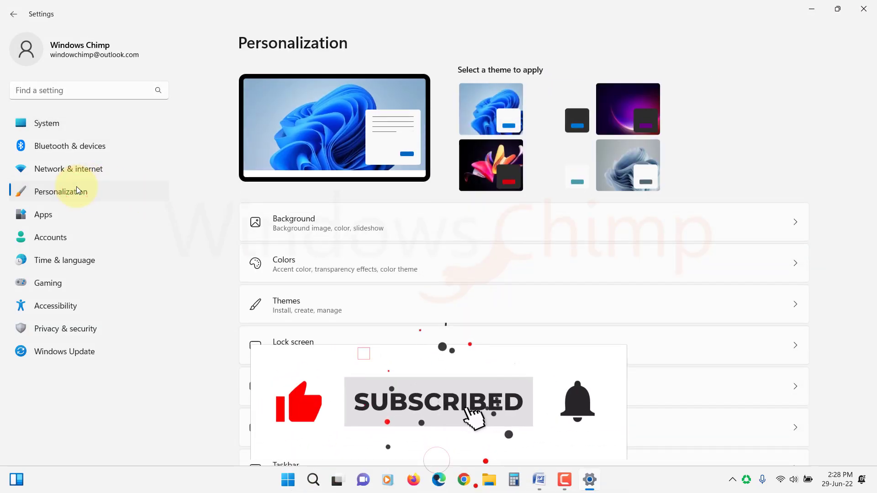
click(315, 341)
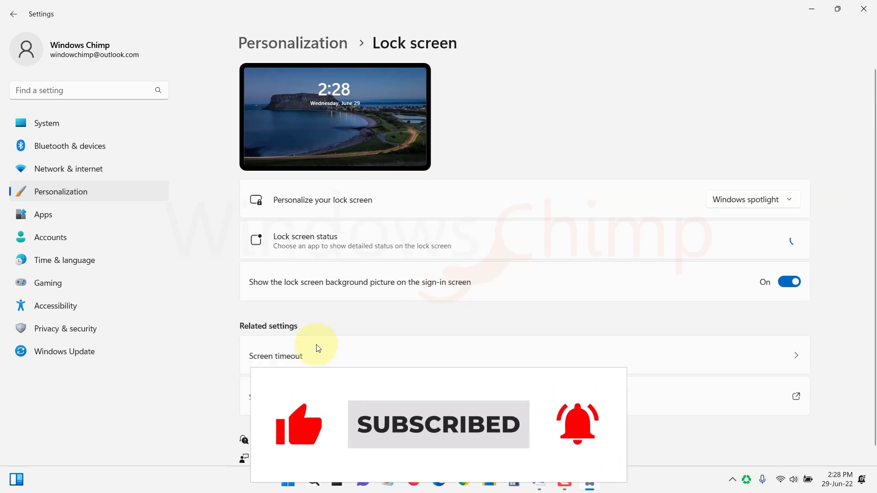
click(750, 201)
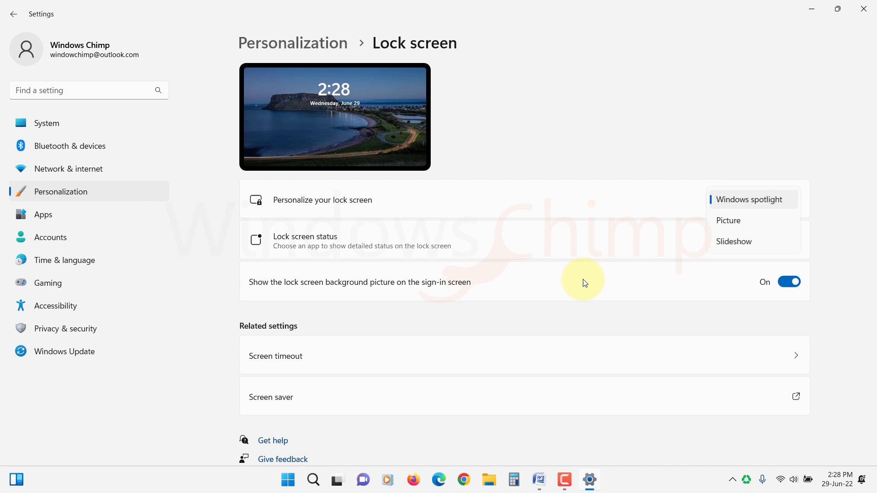
Step: Check the Windows version with winver from the Run prompt, then close About Windows
key(super+r)
text(win)
key(Return)
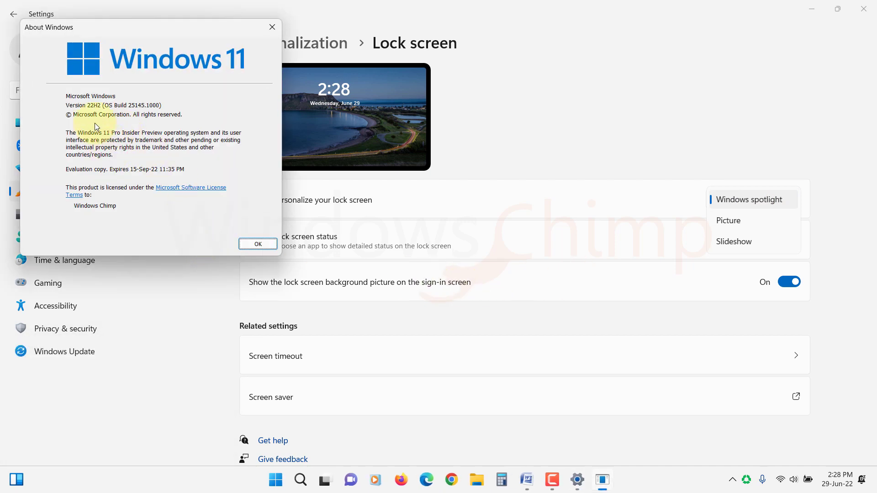
click(251, 243)
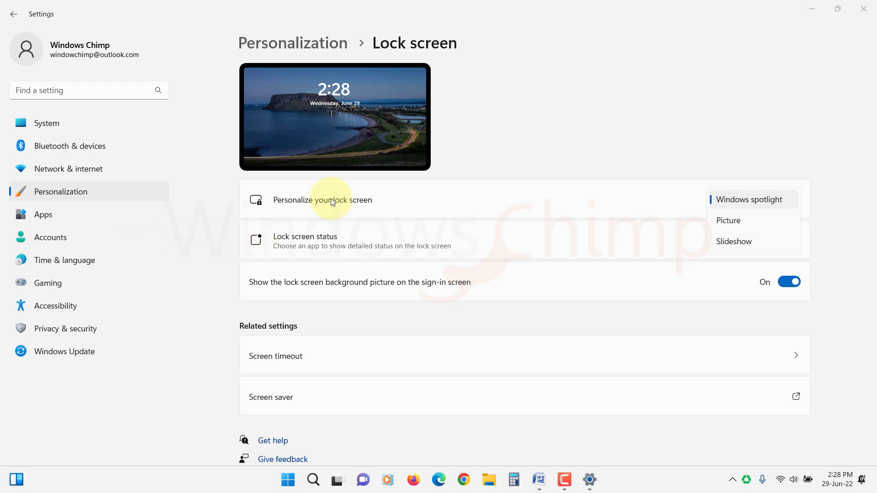
Step: Set Personalize your background to Windows spotlight under Personalization > Background
click(292, 42)
click(294, 40)
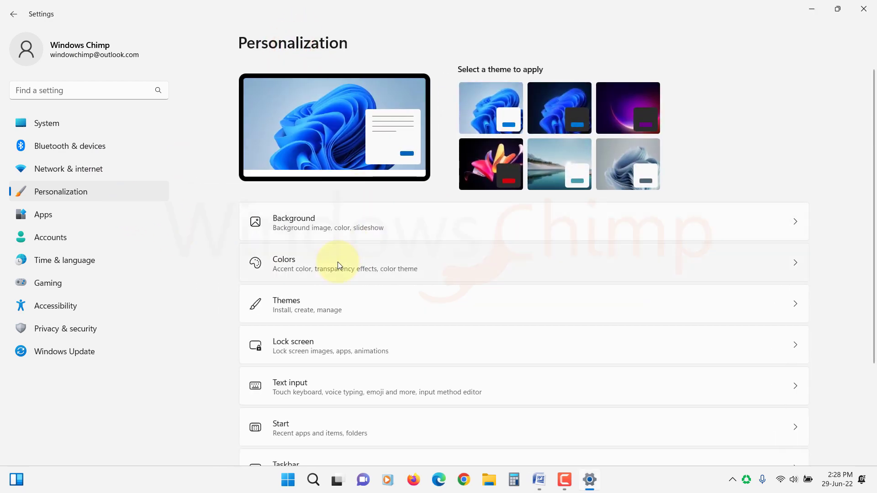
click(378, 232)
click(735, 202)
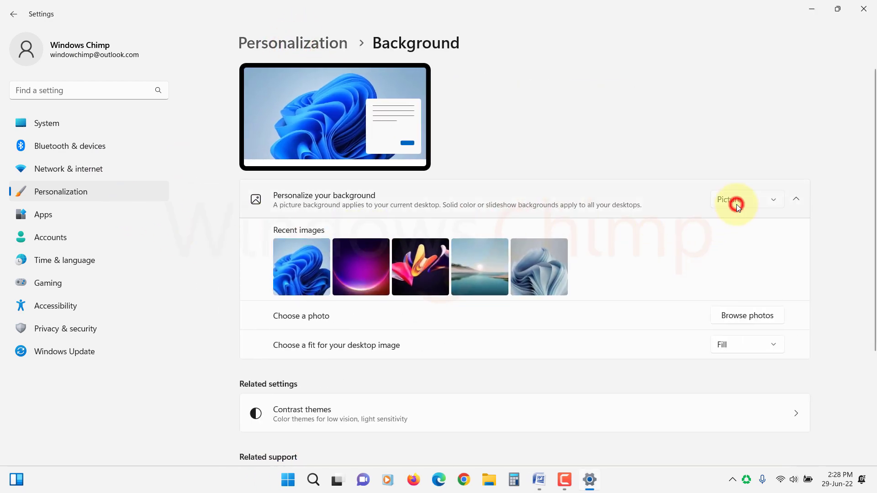
click(766, 262)
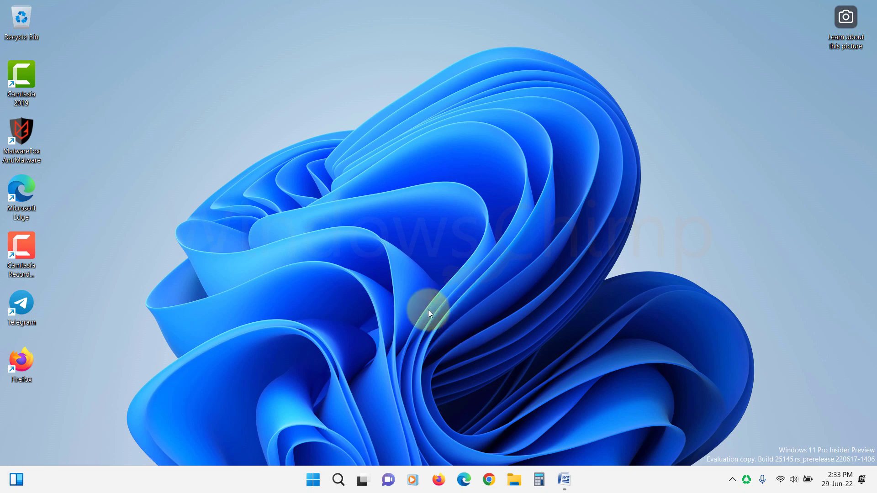
Step: Switch Metered connection to Off in the current Wi-Fi network's properties
click(314, 480)
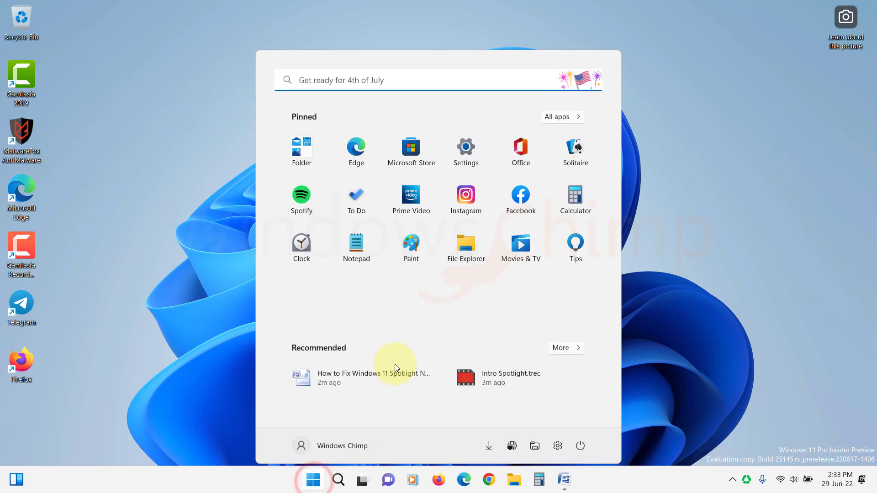
click(452, 156)
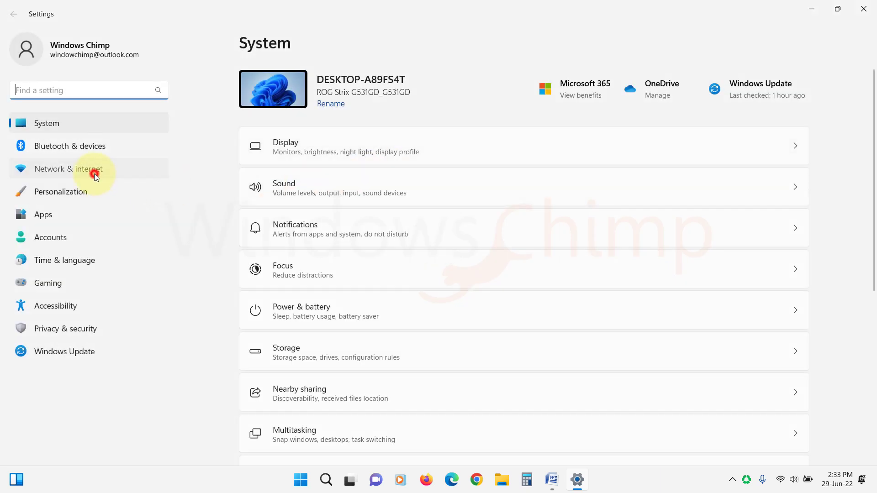
click(94, 174)
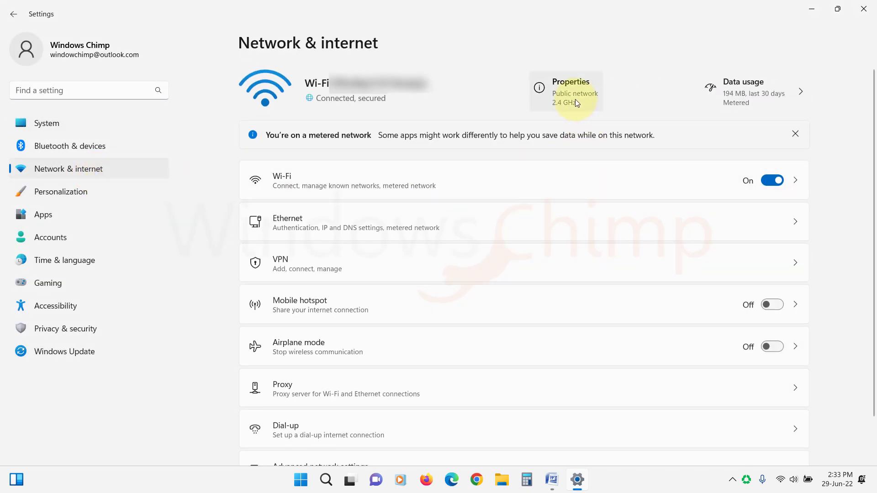
click(574, 98)
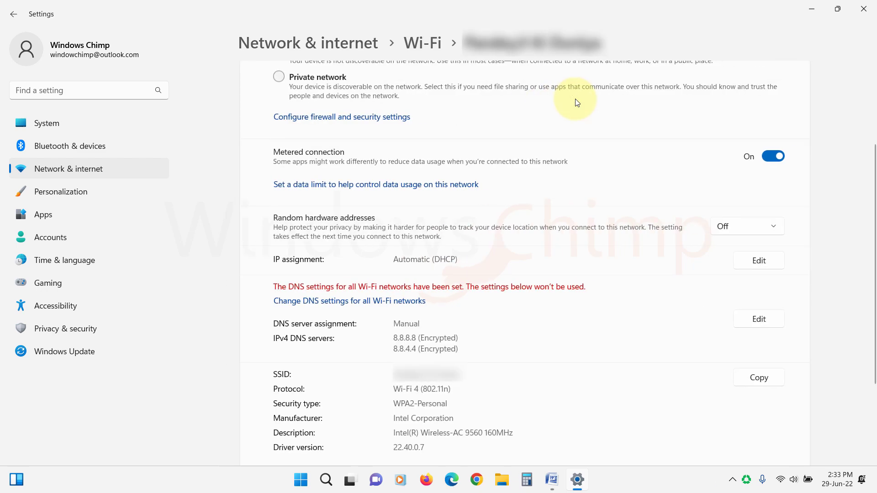
click(769, 160)
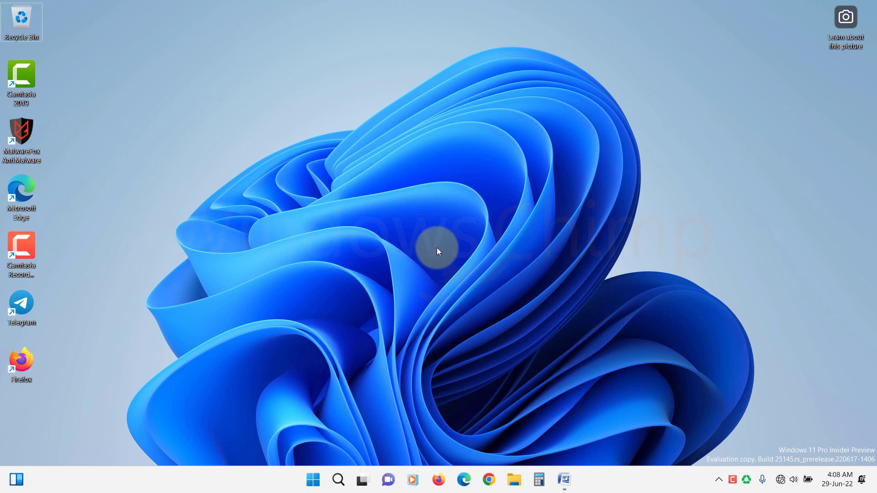
click(321, 483)
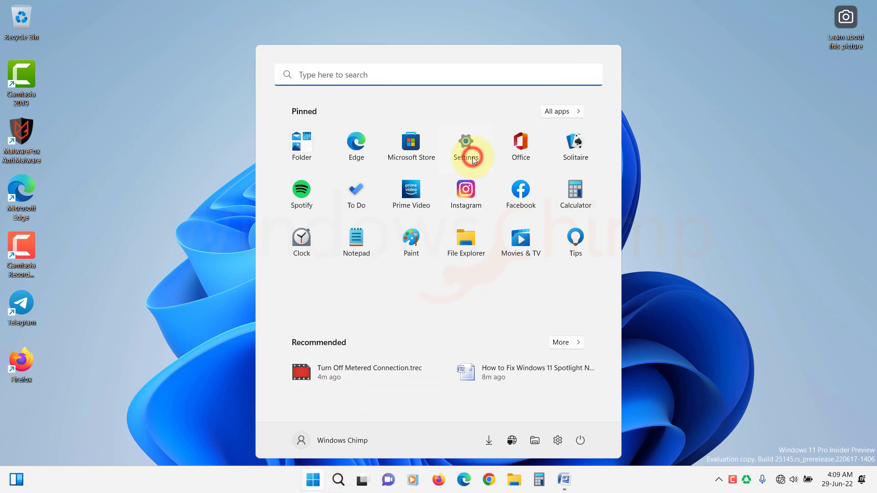
click(487, 154)
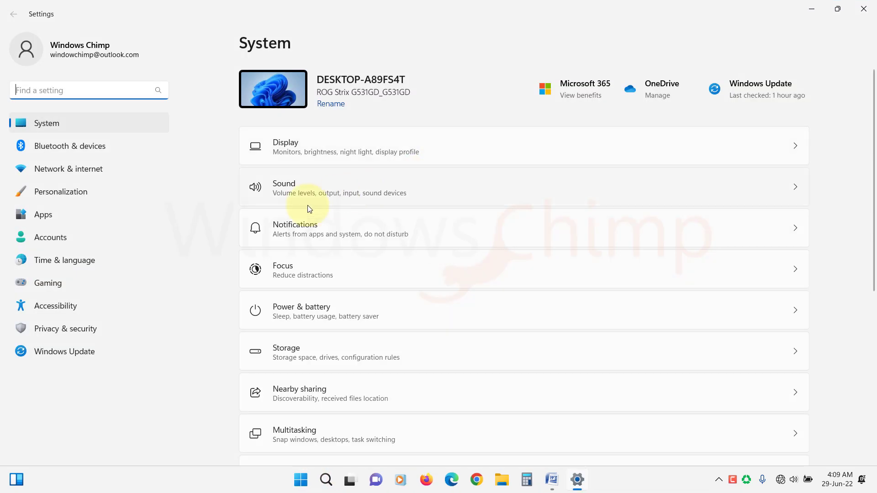
click(80, 263)
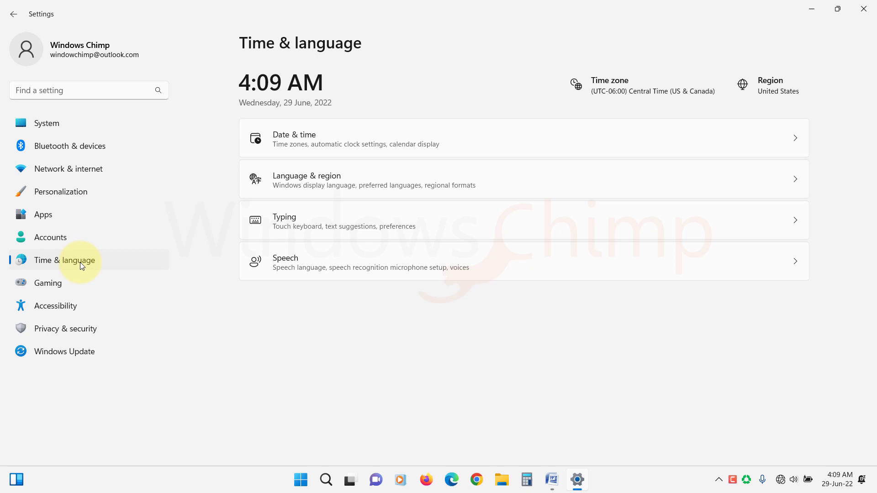
click(388, 145)
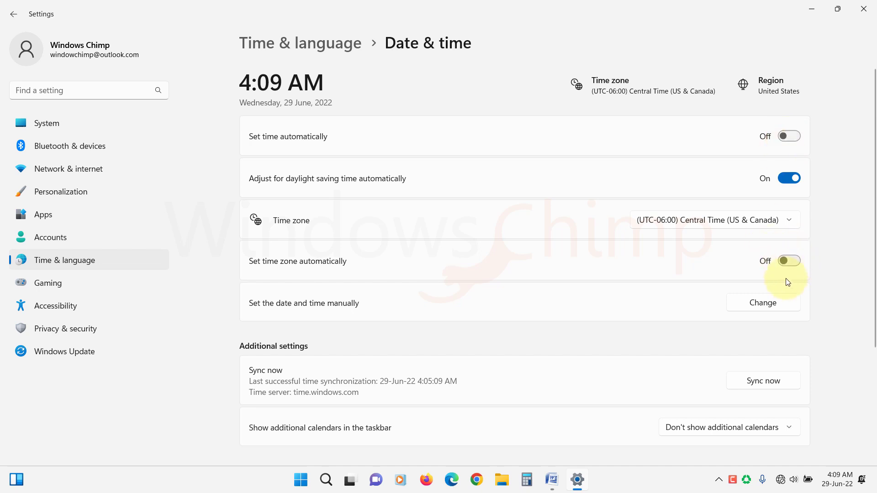
click(783, 221)
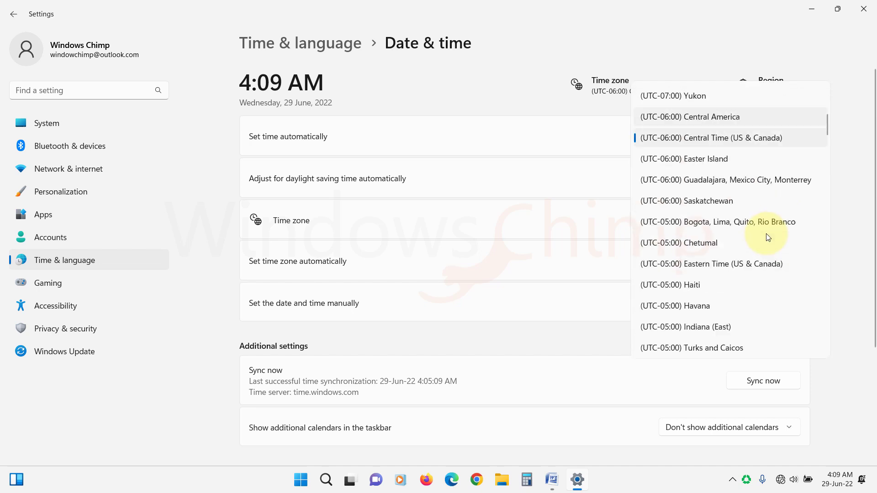
scroll(767, 236, down, 3)
scroll(757, 242, up, 5)
click(861, 244)
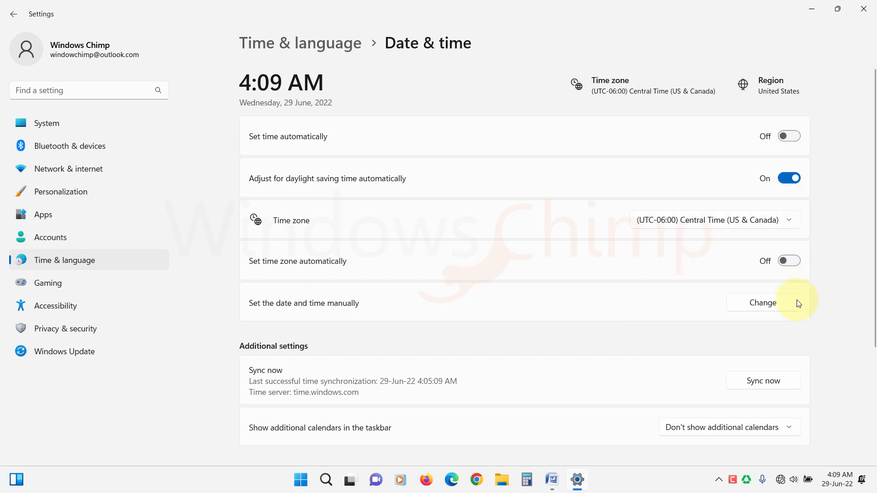
click(762, 306)
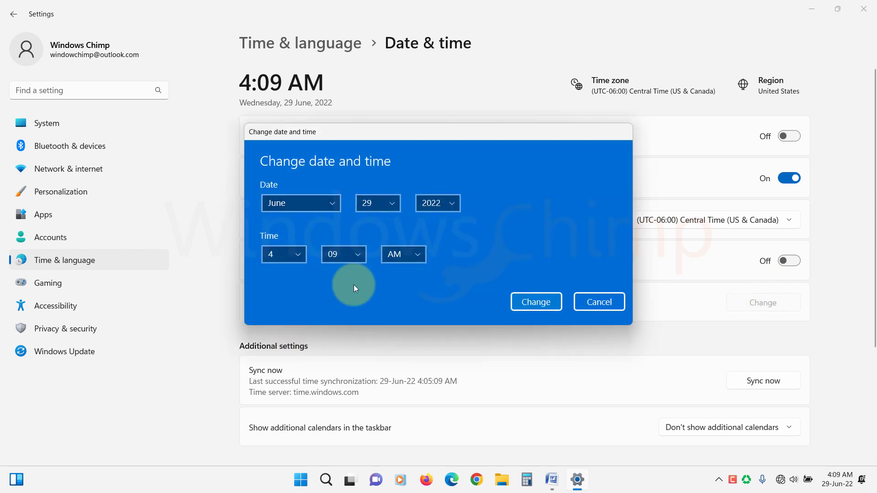
click(265, 261)
click(619, 308)
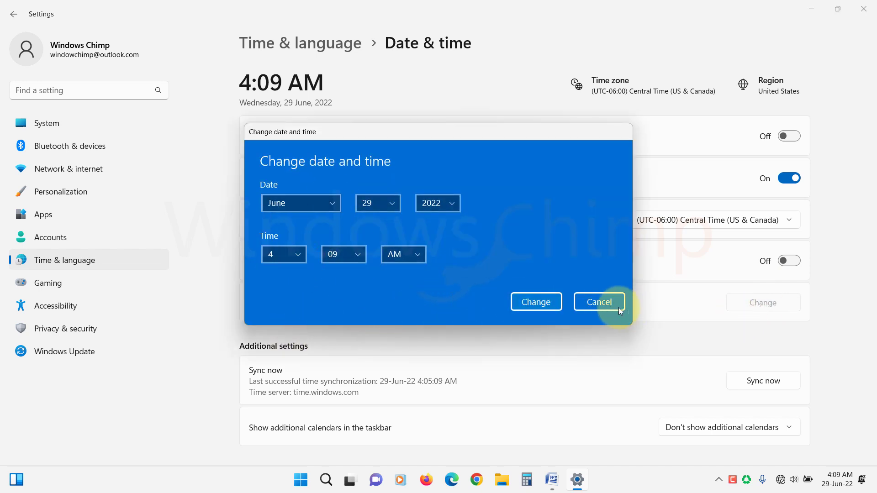
click(551, 301)
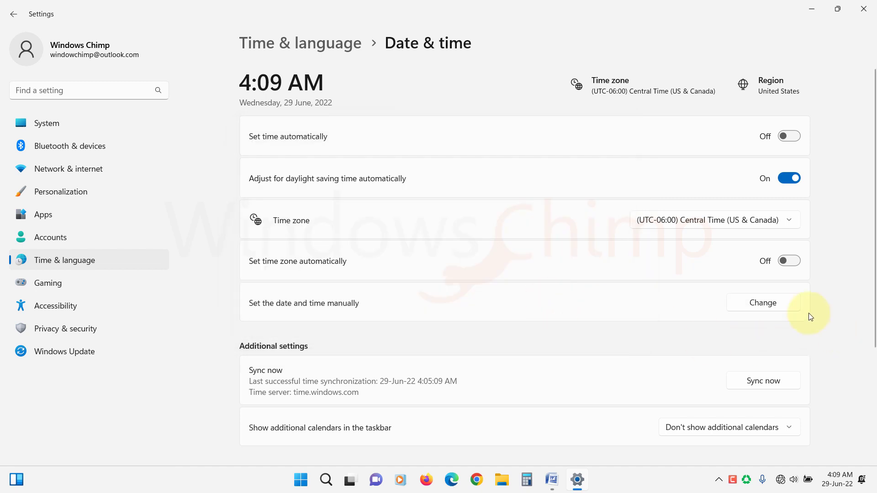
scroll(857, 246, down, 3)
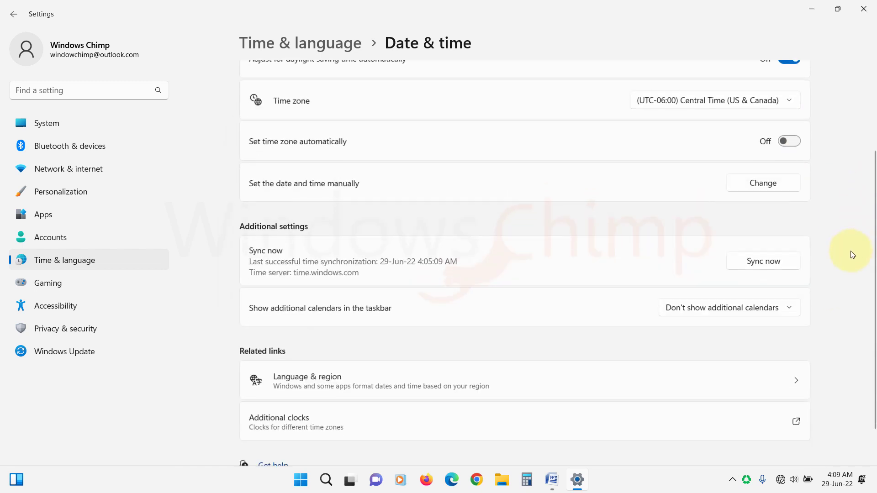
click(374, 346)
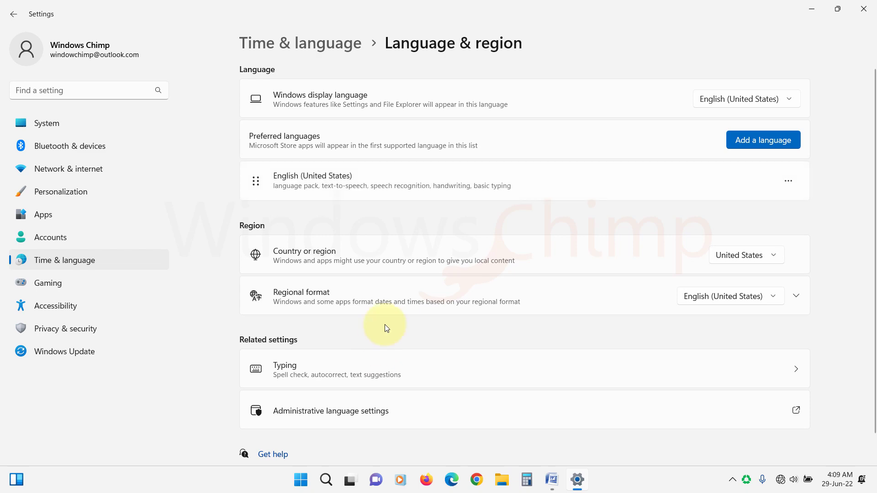
click(777, 262)
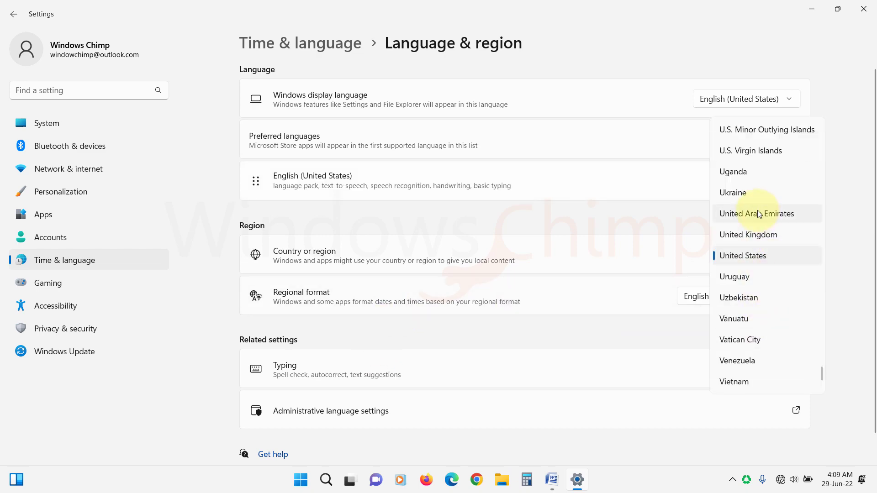
scroll(759, 300, down, 2)
scroll(761, 303, up, 4)
click(761, 301)
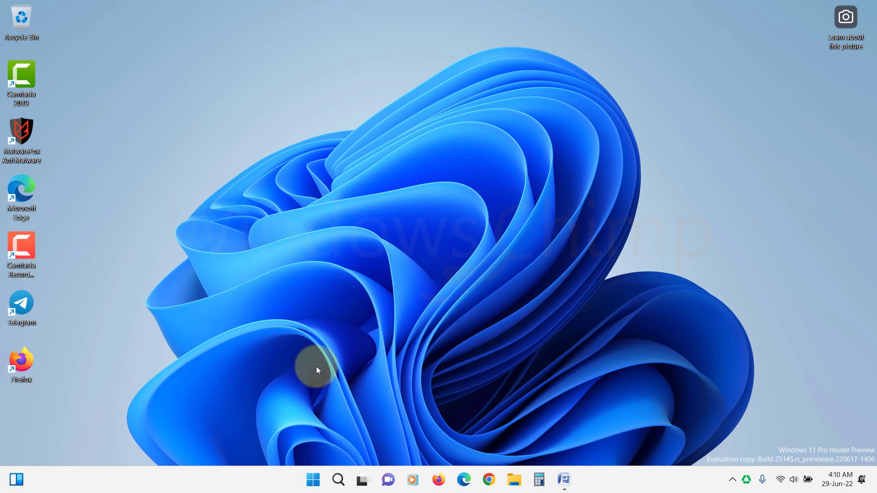
Step: Set Personalize your lock screen to Picture in Settings > Personalization > Lock screen
click(314, 482)
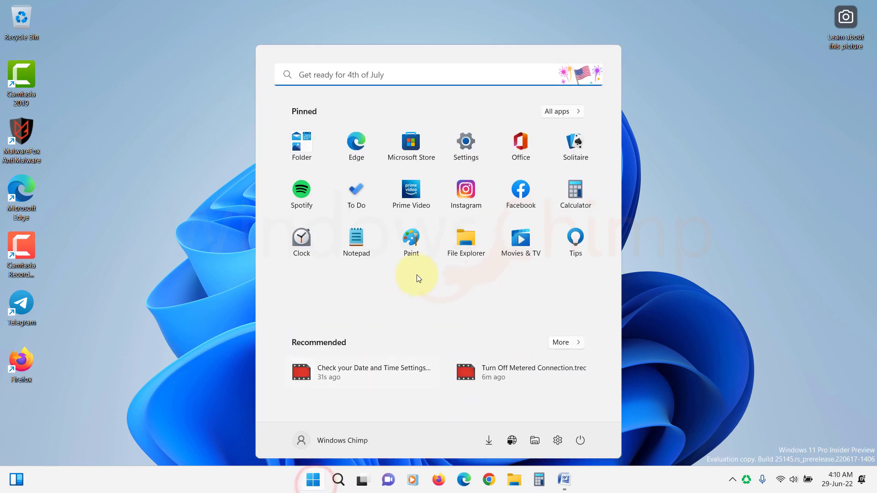
click(468, 149)
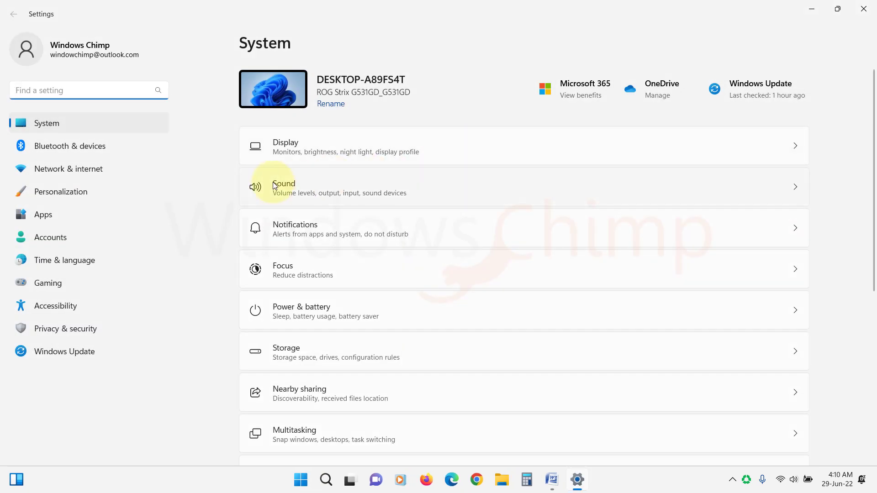
click(80, 193)
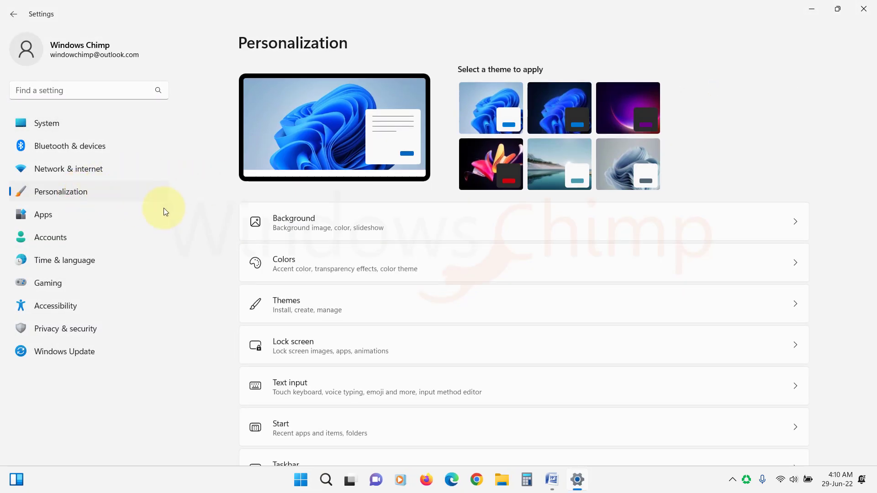
click(321, 350)
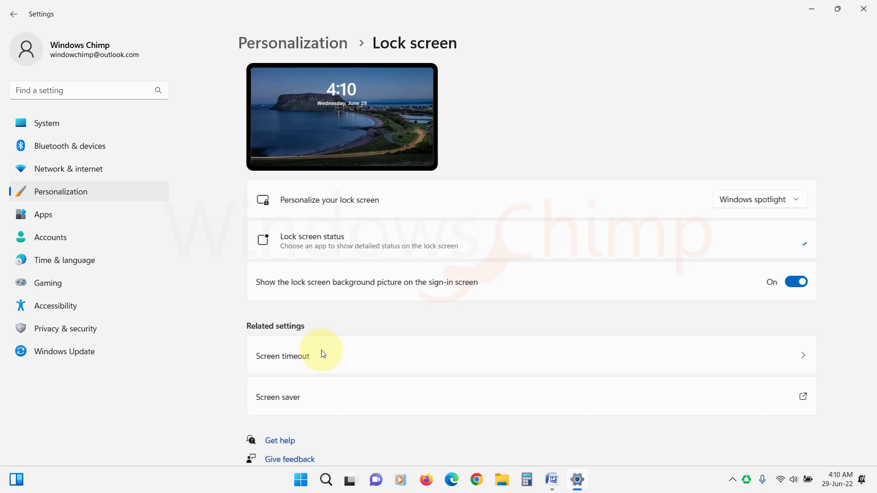
click(747, 203)
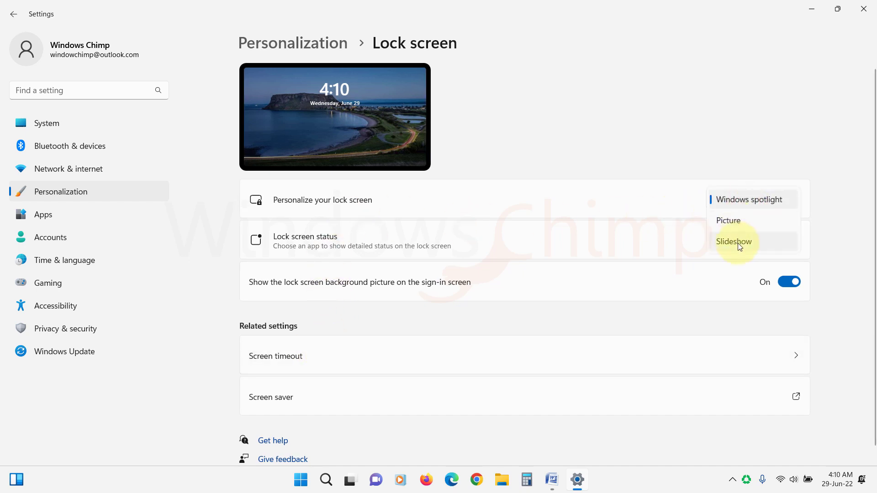
click(737, 222)
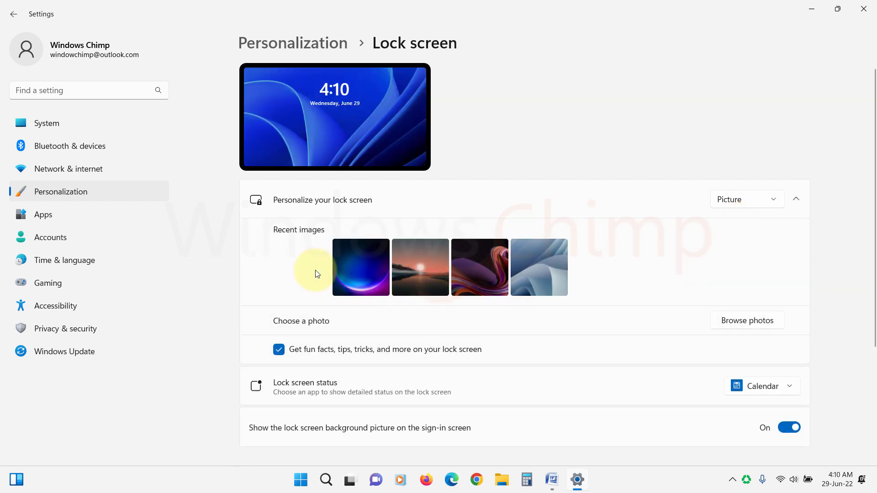
Step: Set Personalize your background to Picture, using Fill, under Personalization > Background
click(283, 45)
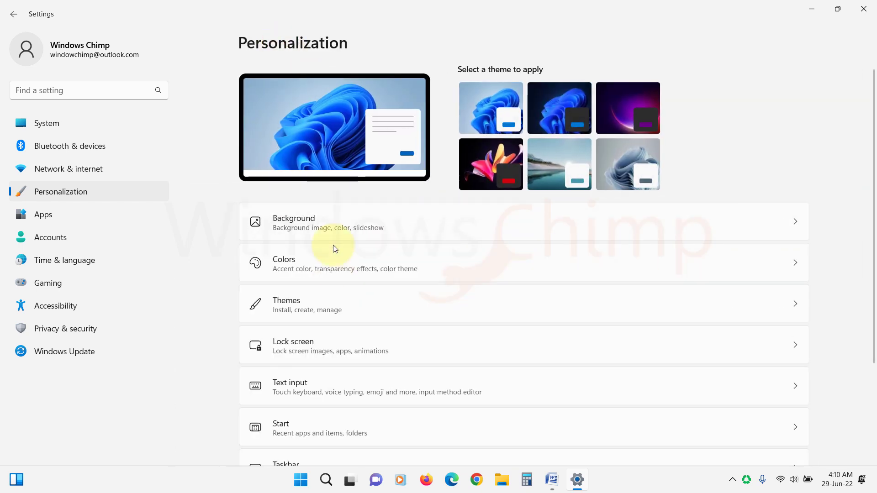
click(319, 220)
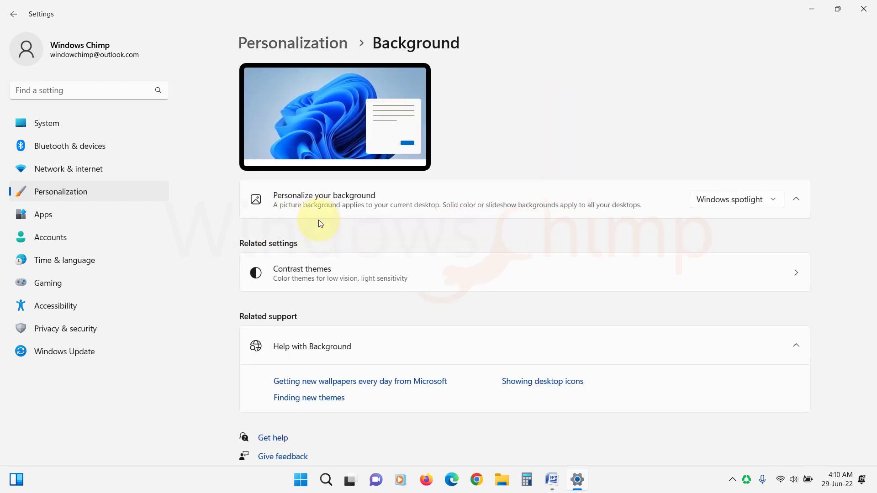
click(735, 201)
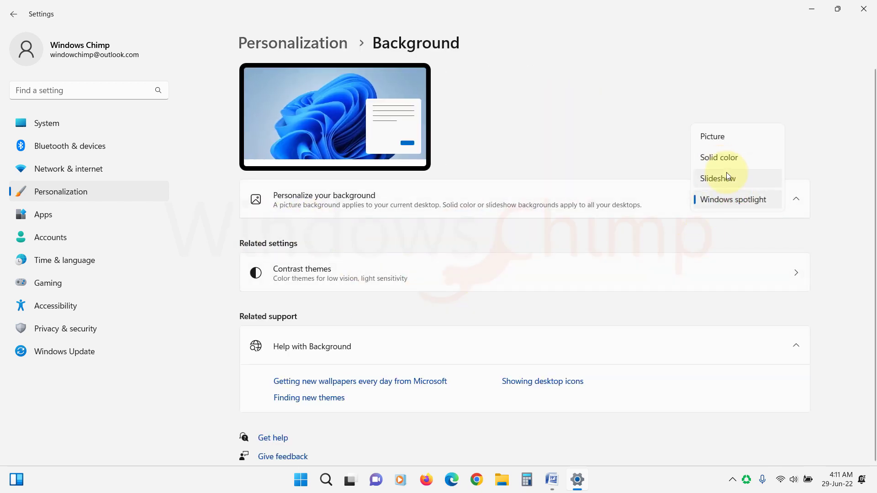
click(720, 136)
click(311, 279)
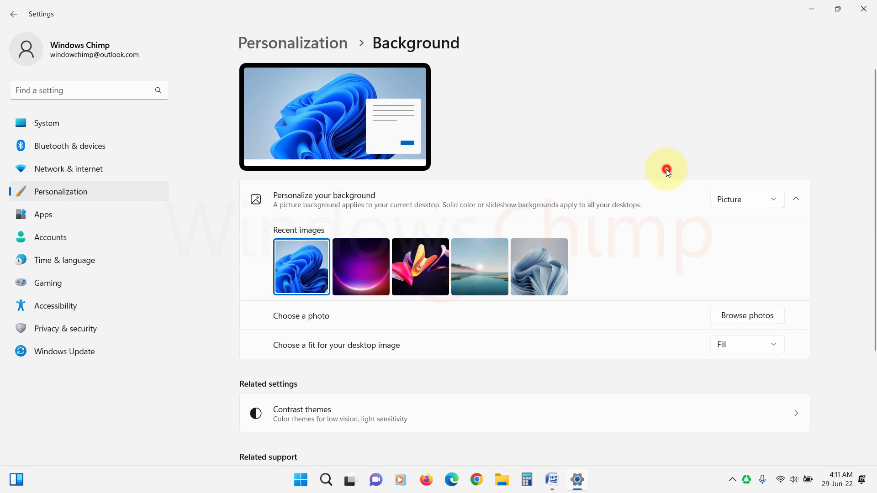
Step: Reopen Settings and set the lock screen back to Windows spotlight
click(869, 14)
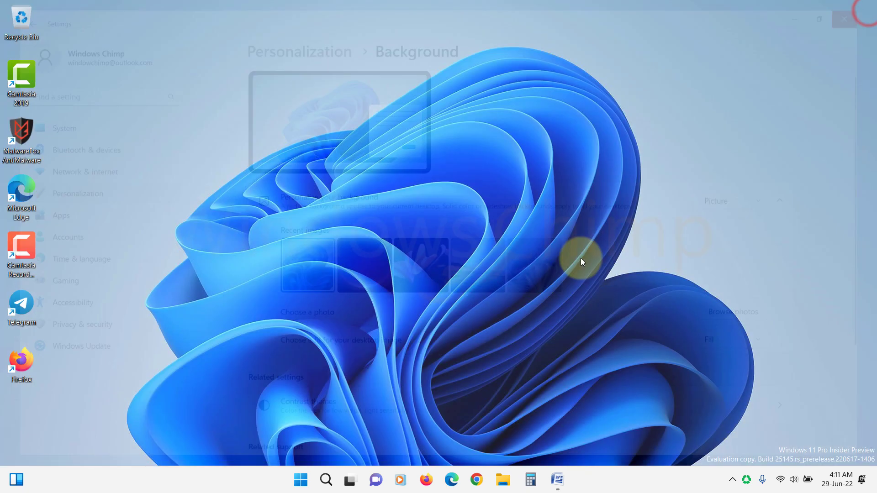
click(313, 478)
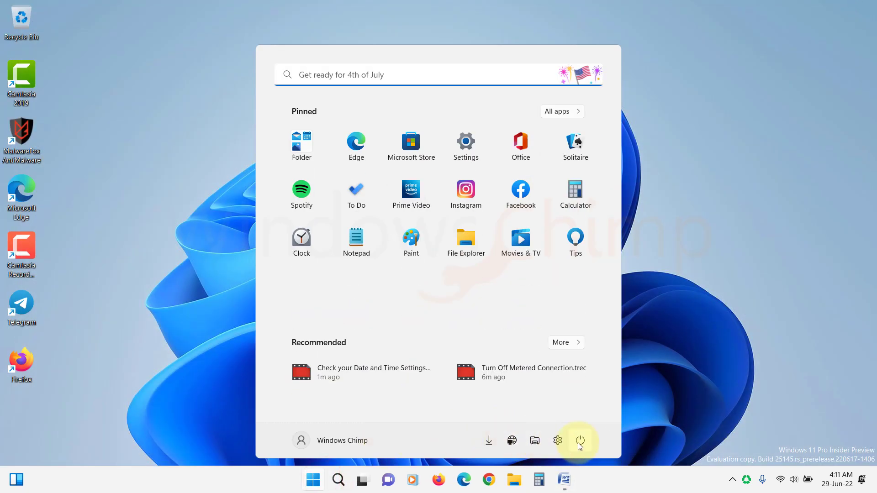
click(578, 440)
key(super)
key(super)
click(464, 145)
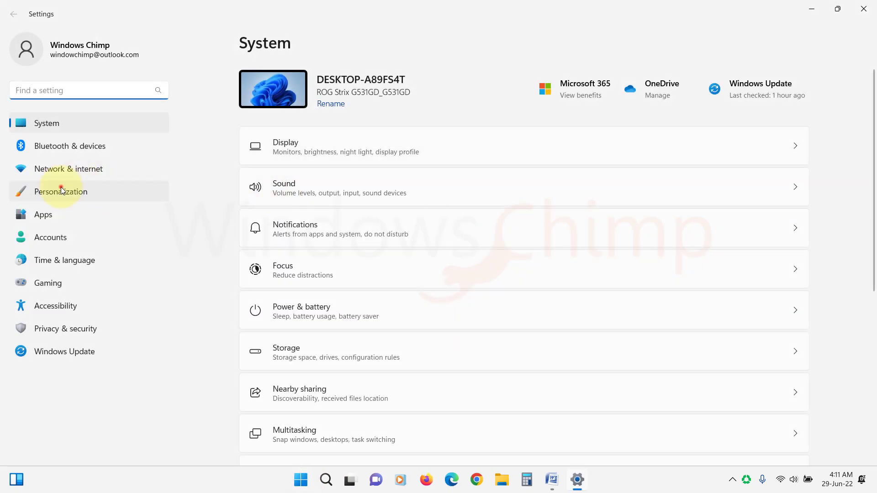
click(60, 191)
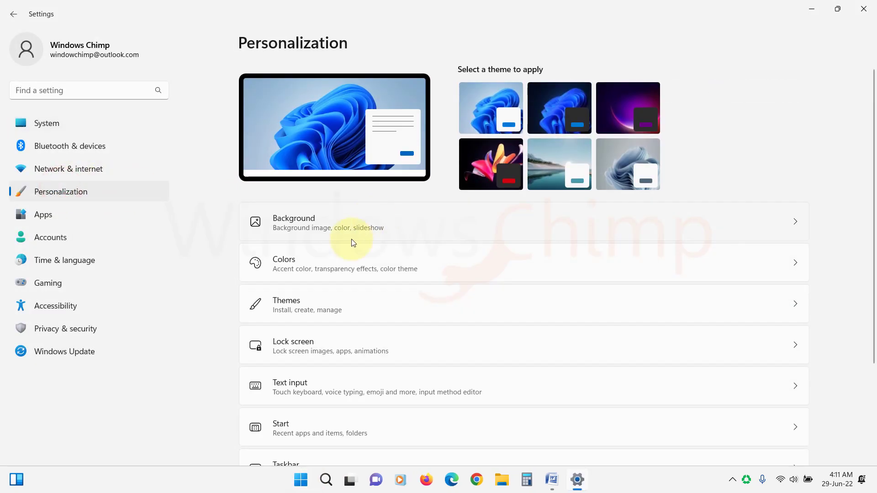
click(310, 348)
click(752, 197)
click(747, 181)
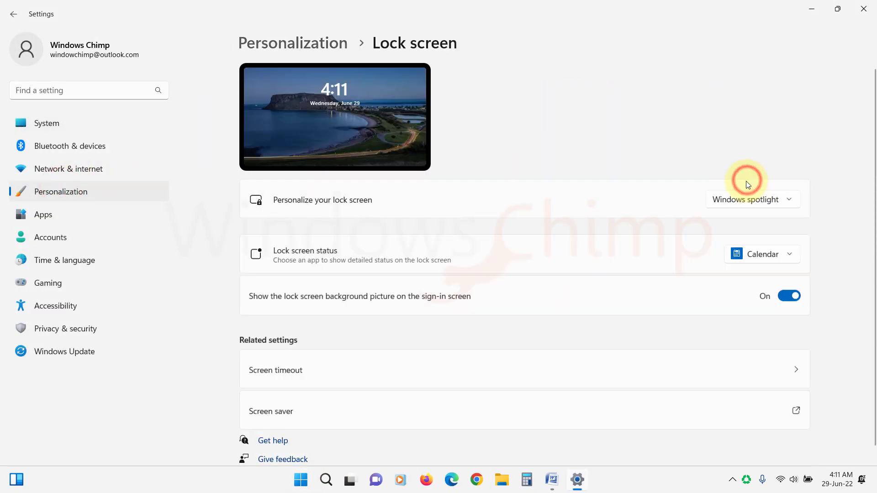
Step: Set the desktop background back to Windows spotlight under Personalization > Background
click(279, 43)
click(323, 224)
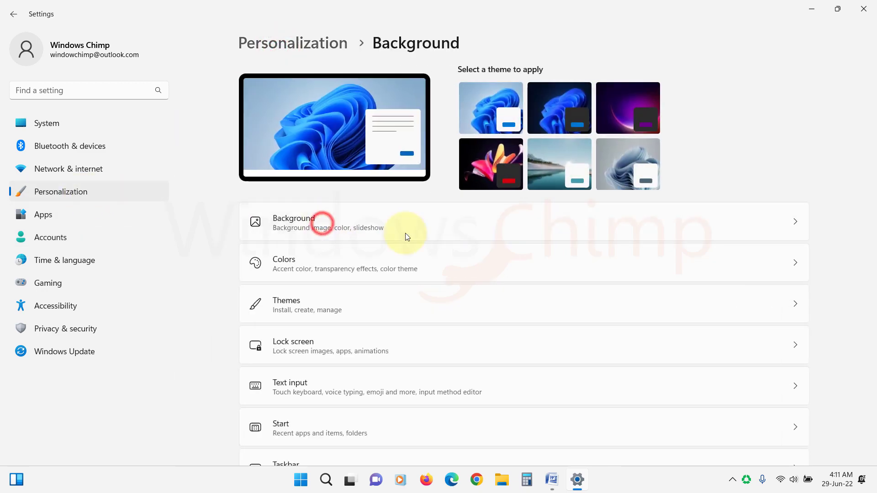
click(729, 198)
click(743, 259)
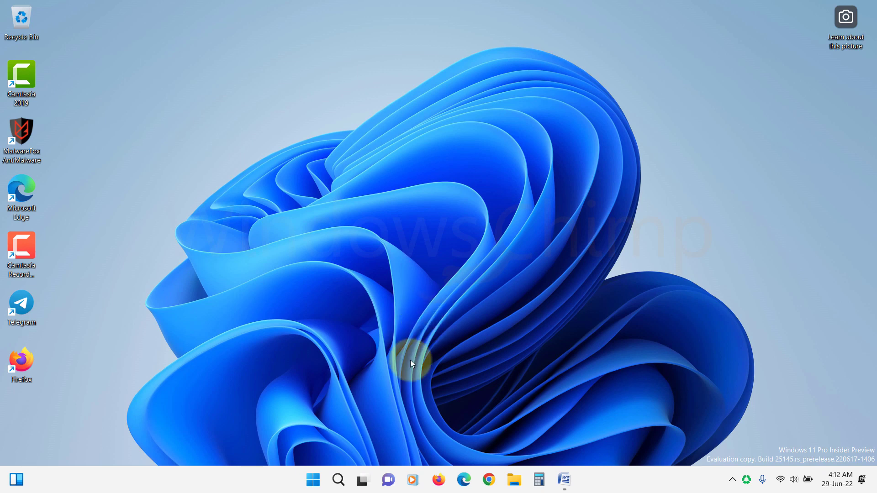
Step: Run the pasted ContentDeliveryManager Add-AppxPackage -Register command in an administrator PowerShell
click(320, 485)
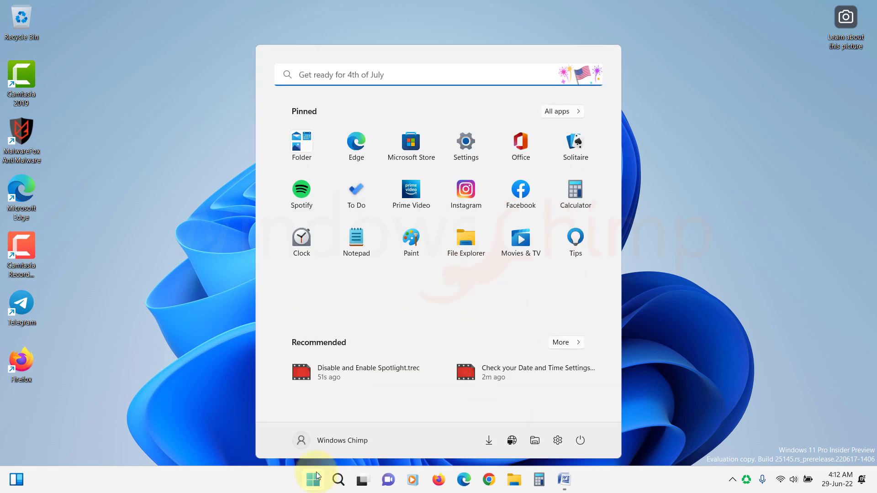
text(powershell)
right_click(311, 167)
click(340, 187)
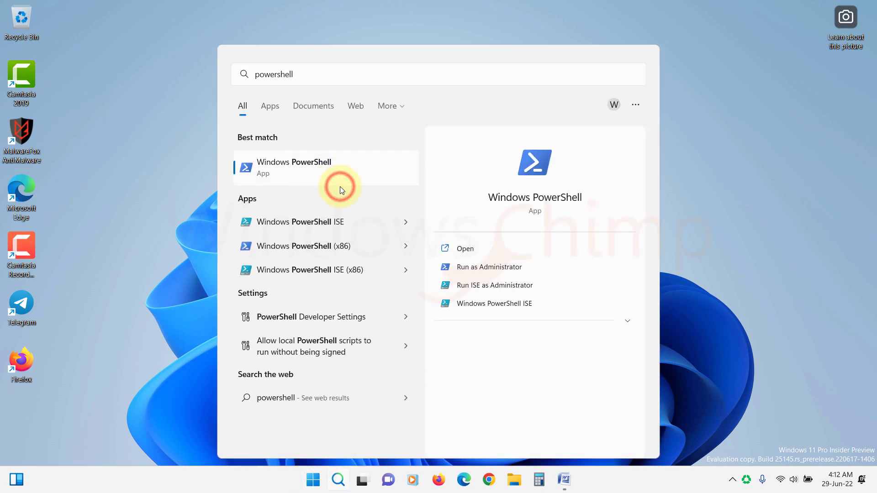
click(378, 330)
drag(251, 14, 376, 42)
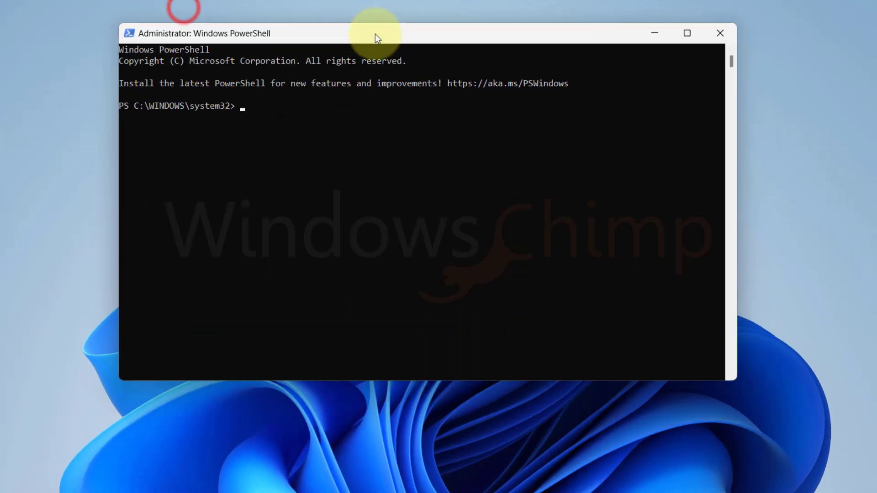
text(Get-AppxPackage -Name Microsoft.Windows.ContentDeliveryManager | Foreach {Add-AppxPackage -DisableDevelopmentMode -Register "$($_.InstallLocation)\AppXManifest.xml" -Verbose})
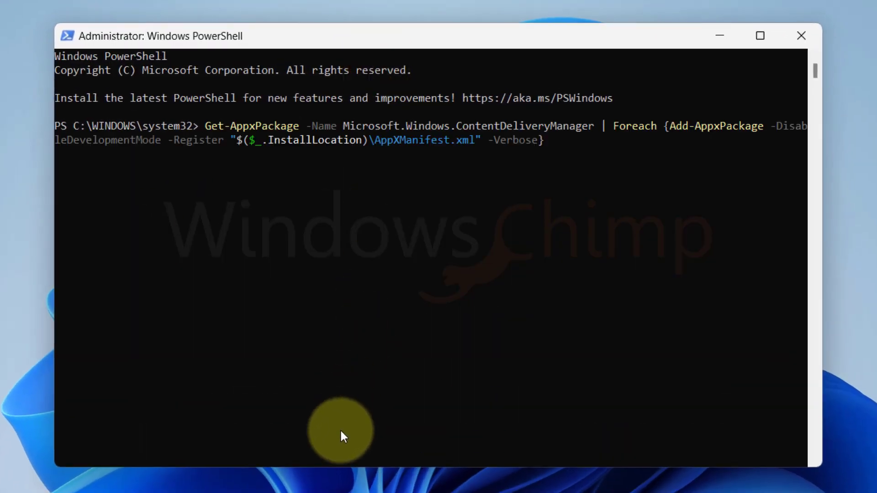
key(Return)
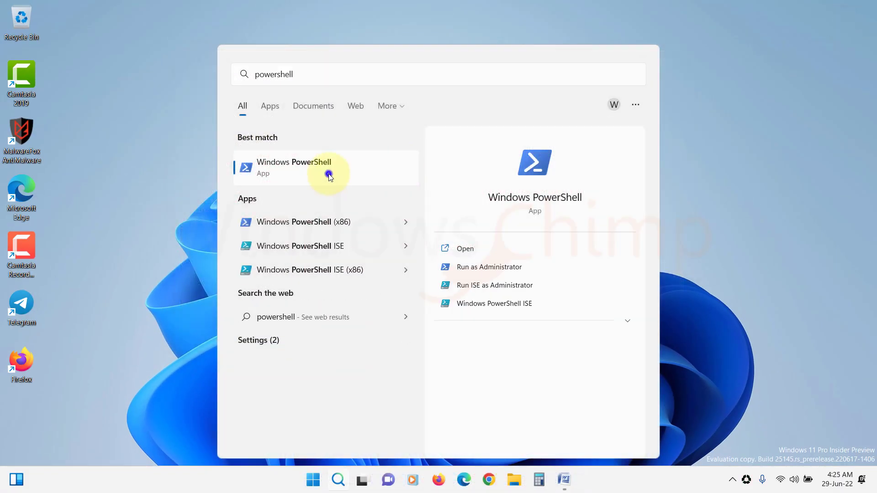
Step: Rerun the re-registration command in a fresh administrator PowerShell until it completes
right_click(329, 172)
click(356, 201)
click(391, 325)
text(Get-AppxPackage -Name Microsoft.Windows.ContentDeliveryManager | Foreach {Add-AppxPackage -DisableDevelopmentMode -Register "$($_.InstallLocation)\AppXManifest.xml" -Verbose})
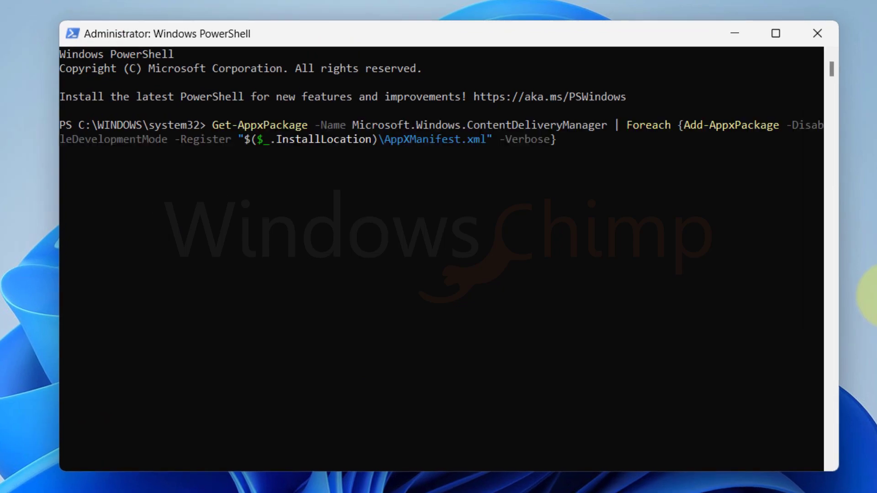
key(Return)
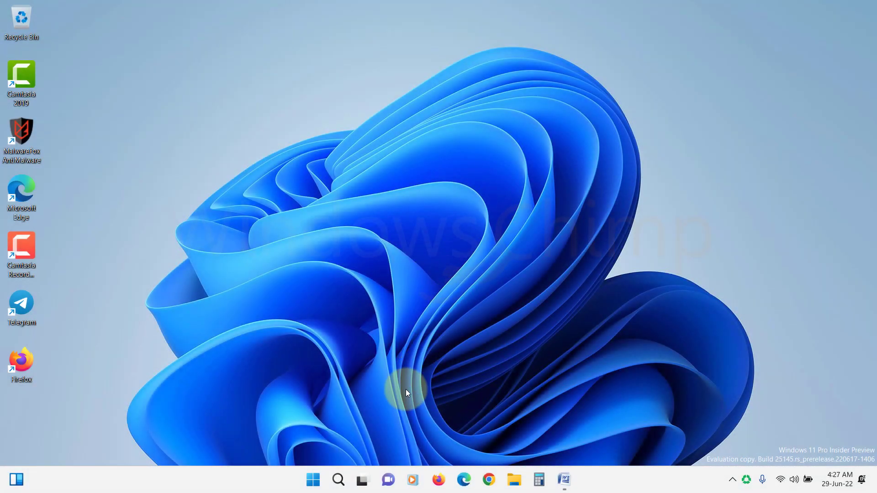
Step: Launch Command Prompt as administrator from a cmd search
click(313, 480)
text(cm)
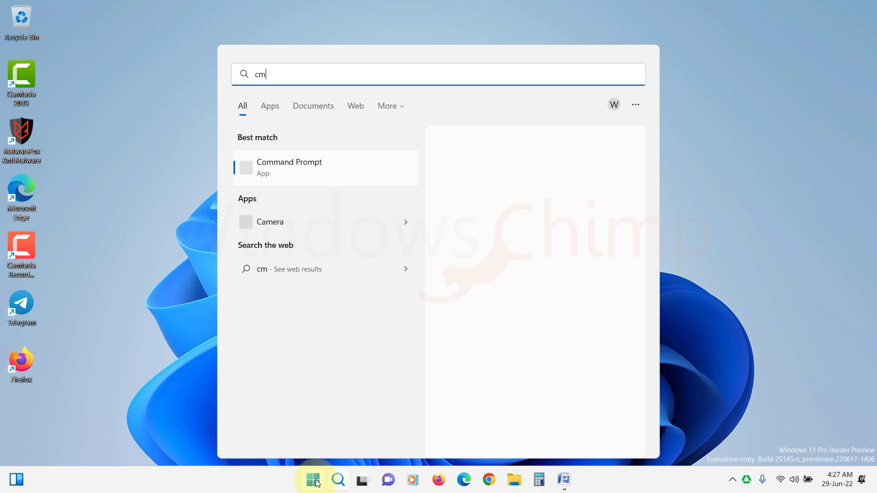
text(d)
right_click(290, 171)
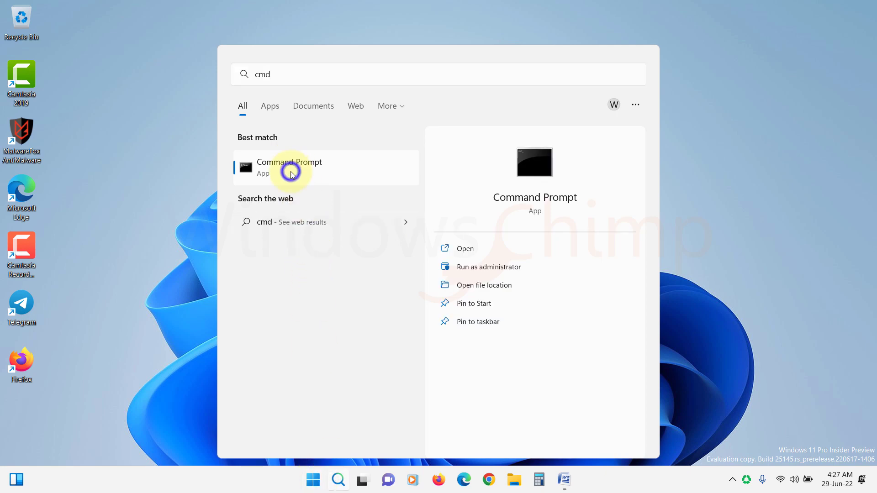
click(313, 185)
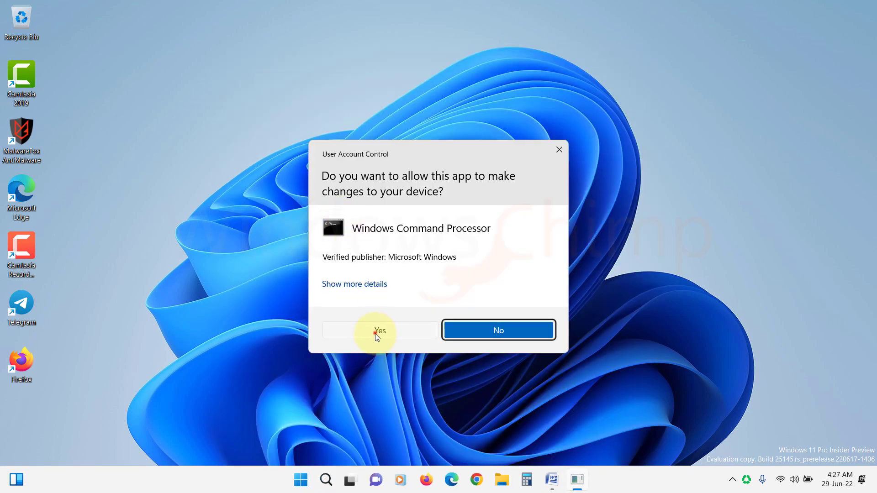
click(378, 330)
click(196, 24)
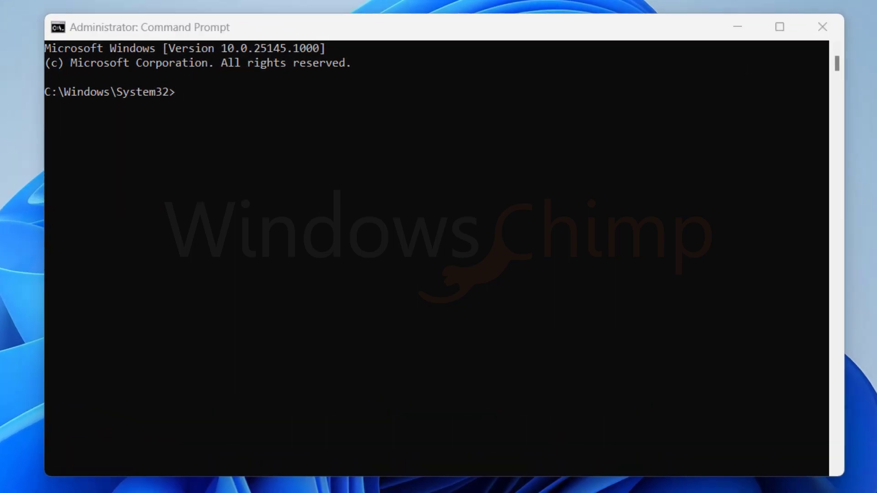
click(472, 30)
Step: Run the two DEL /F /S /Q /A commands clearing LocalState\Assets and Settings
text(DEL /F /S /Q /A "%USERPROFILE%/AppData\Local\Packages\Microsoft.Windows.ContentDeliveryManager_cw5n1h2txyewy\LocalState\Assets")
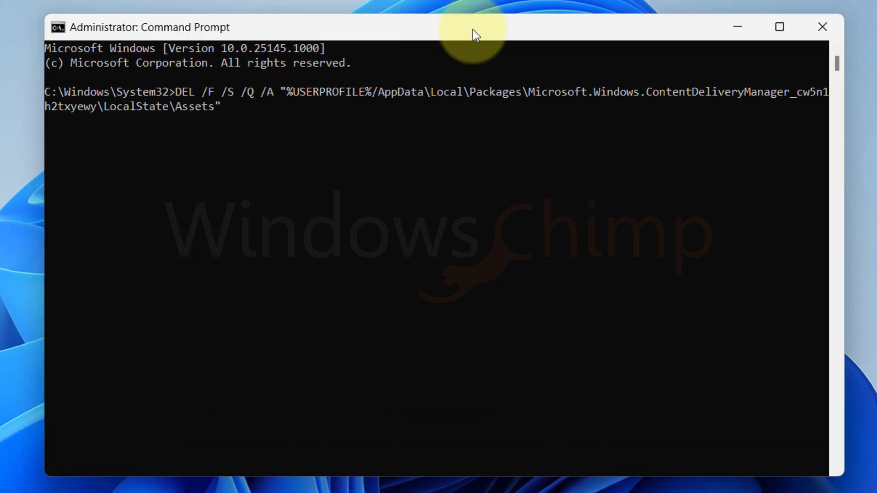
key(Return)
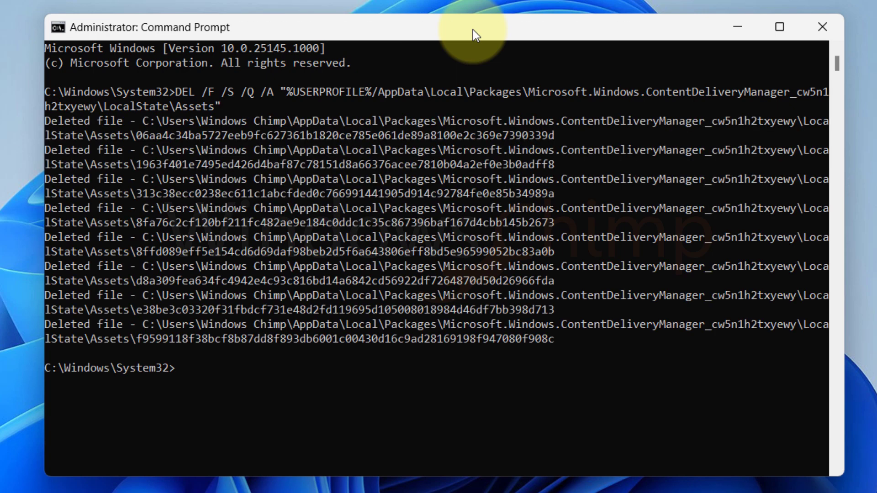
text(DEL /F /S /Q /A "%USERPROFILE%/AppData\Local\Packages\Microsoft.Windows.ContentDeliveryManager_cw5n1h2txyewy\Settings")
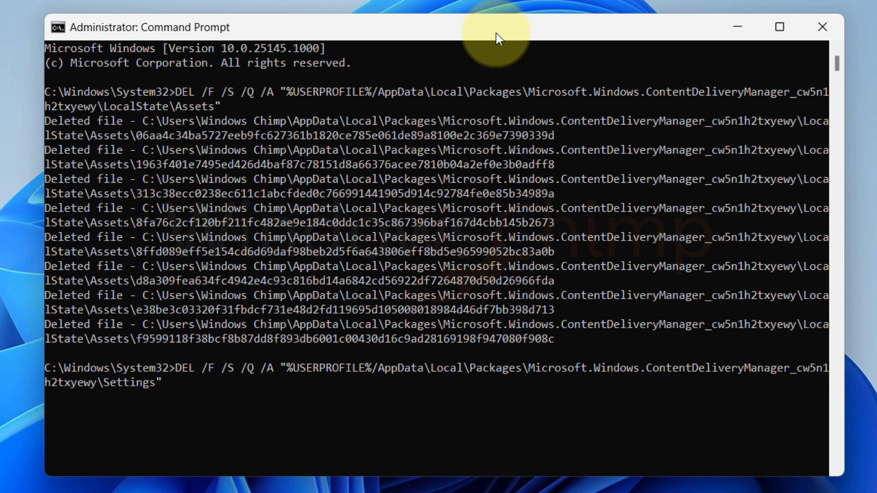
key(Return)
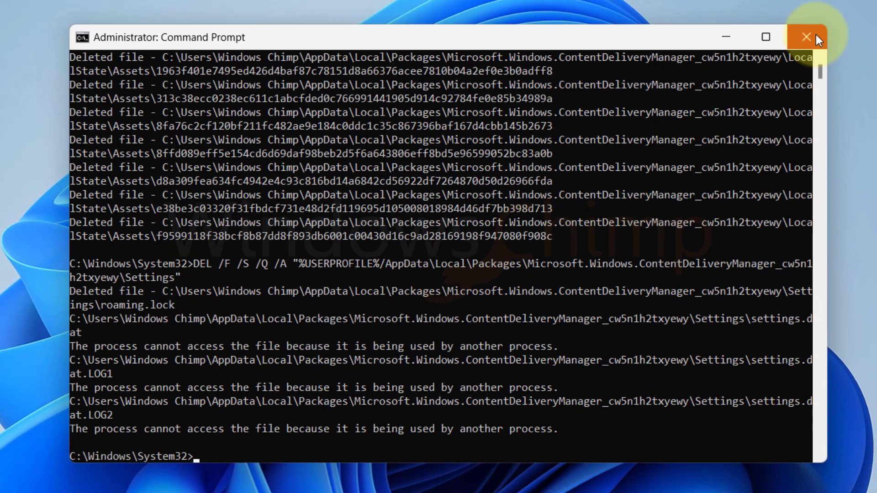
Step: Close Command Prompt and run Get-AppxPackage -allusers *ContentDeliveryManager* re-registration in administrator PowerShell
click(815, 39)
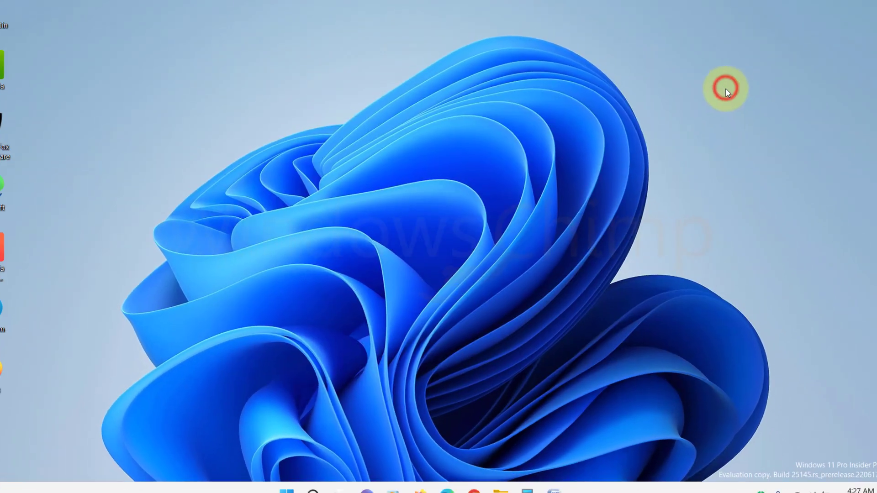
click(315, 482)
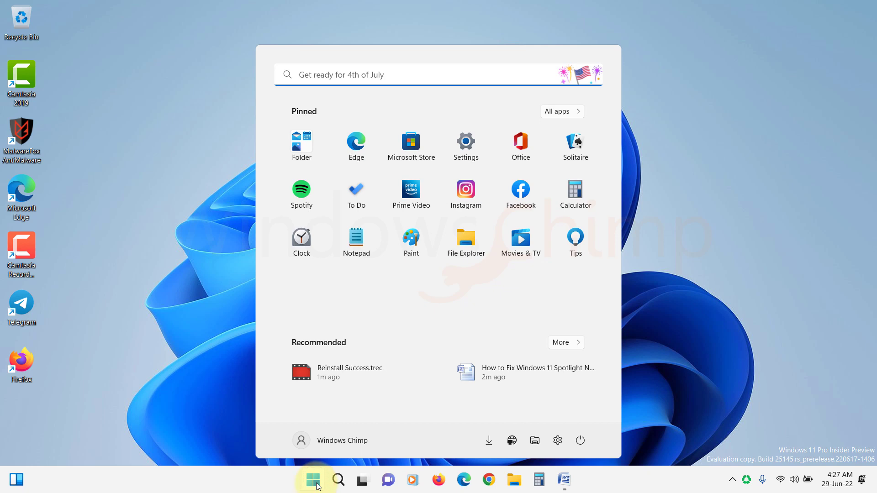
text(power)
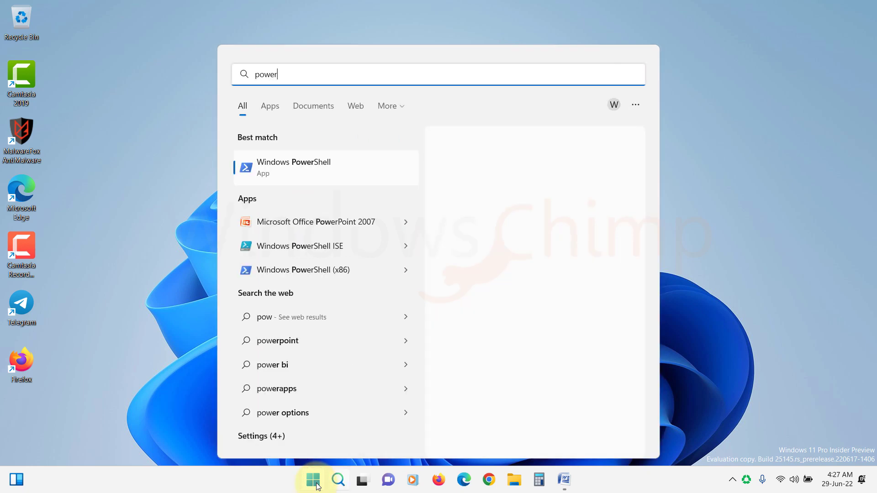
right_click(307, 169)
click(337, 184)
click(380, 330)
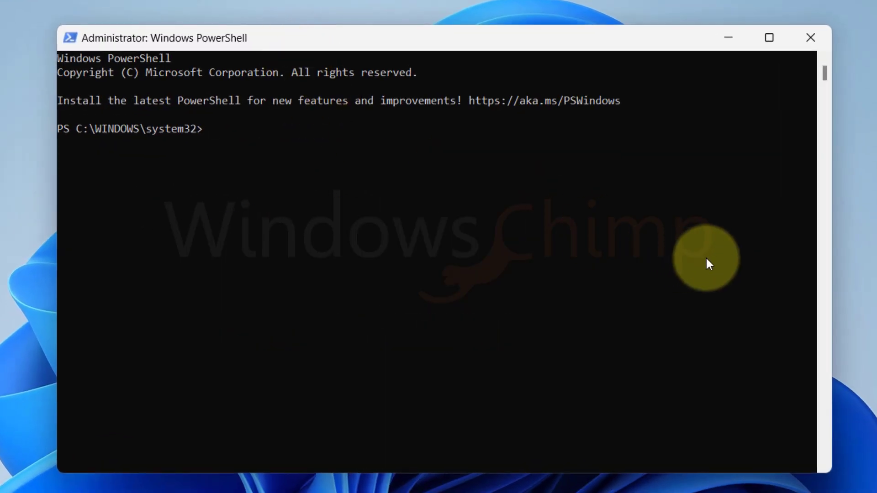
text(Get-AppxPackage -allusers *ContentDeliveryManager* | foreach {Add-AppxPackage "$($_.InstallLocation)\appxmanifest.xml" -DisableDevelopmentMode -register })
key(Return)
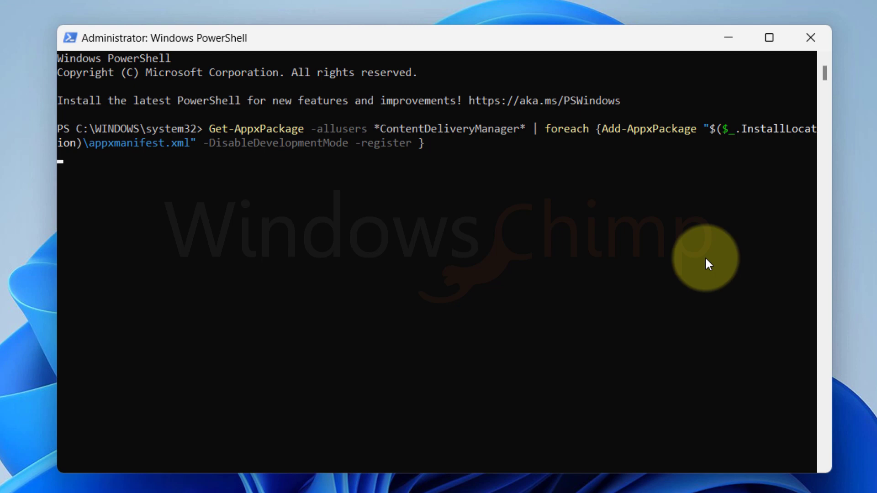